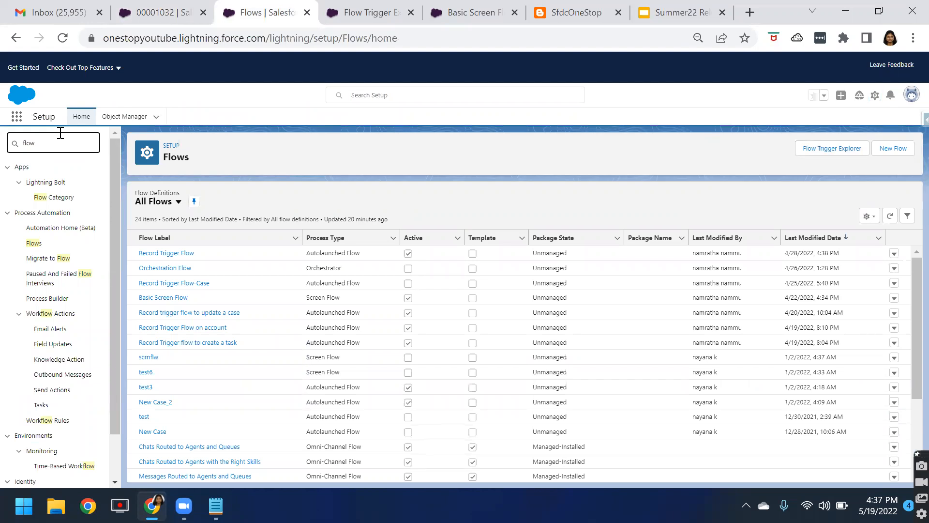
Search Setup for "flows", go to the Flows page and open the Flow Trigger Explorer
key(BackSpace)
key(BackSpace)
key(BackSpace)
text(flw)
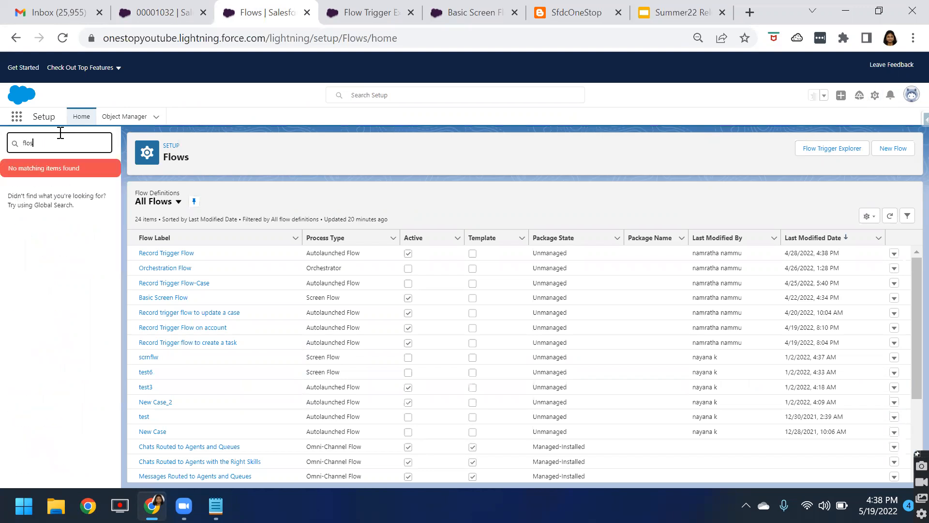
key(BackSpace)
text(ows)
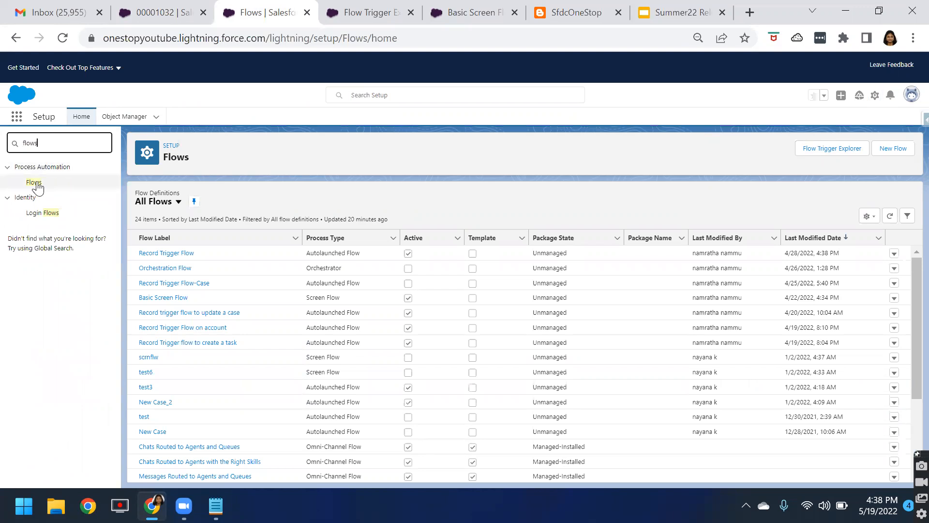
click(35, 184)
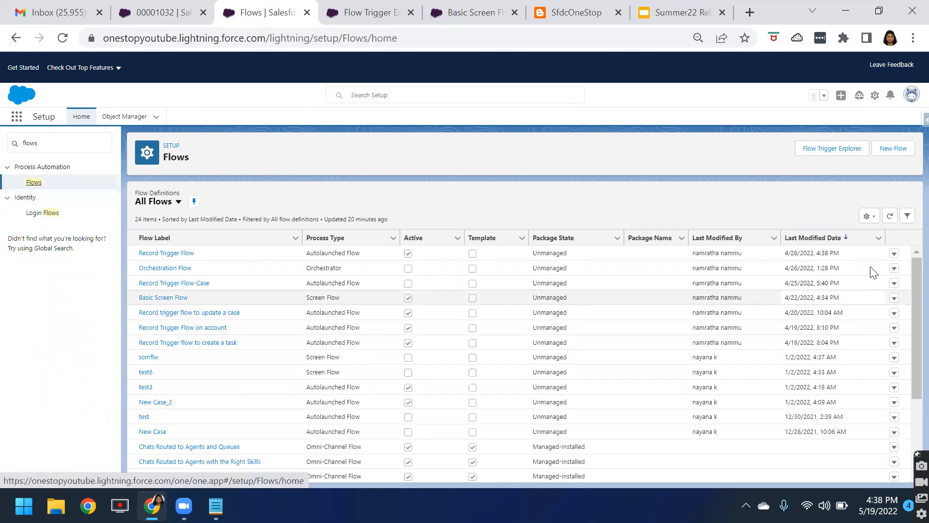
click(821, 154)
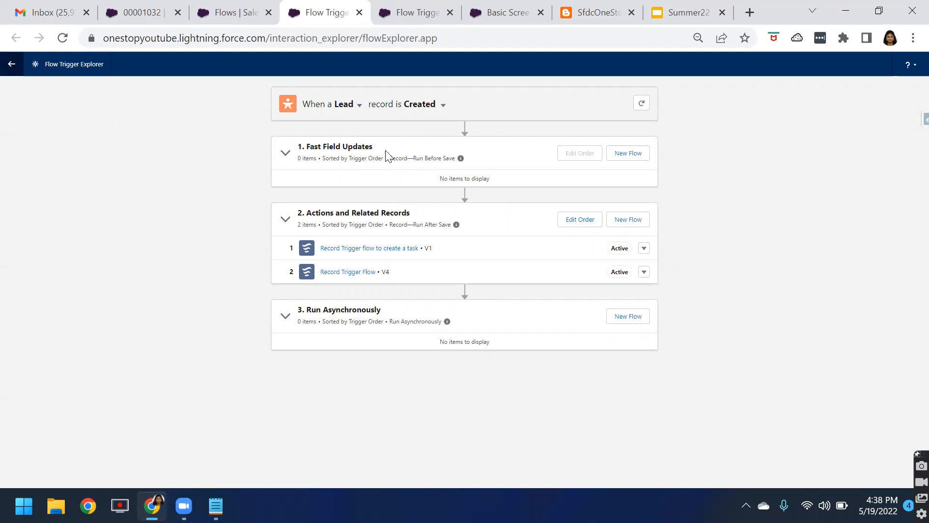
View the available objects, and compare the Lead flows for the Updated and Deleted triggers before returning to Created
click(359, 105)
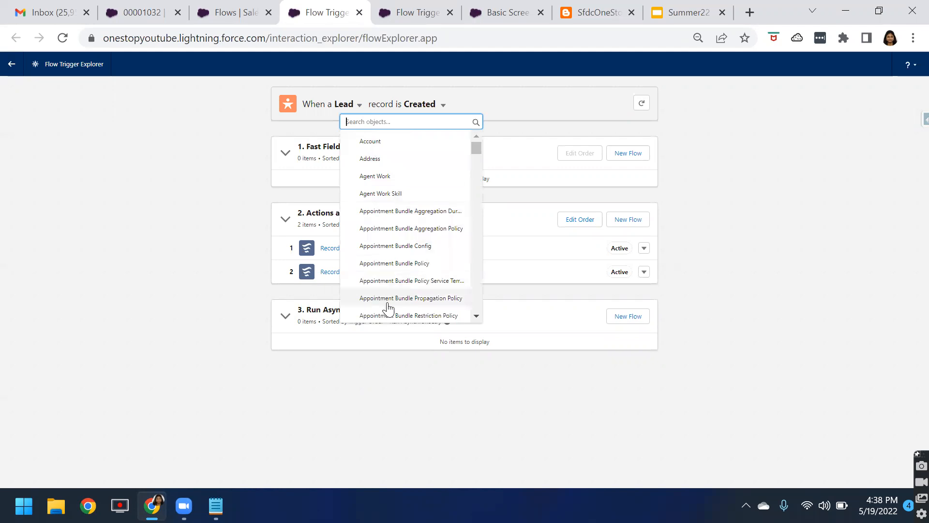
click(521, 148)
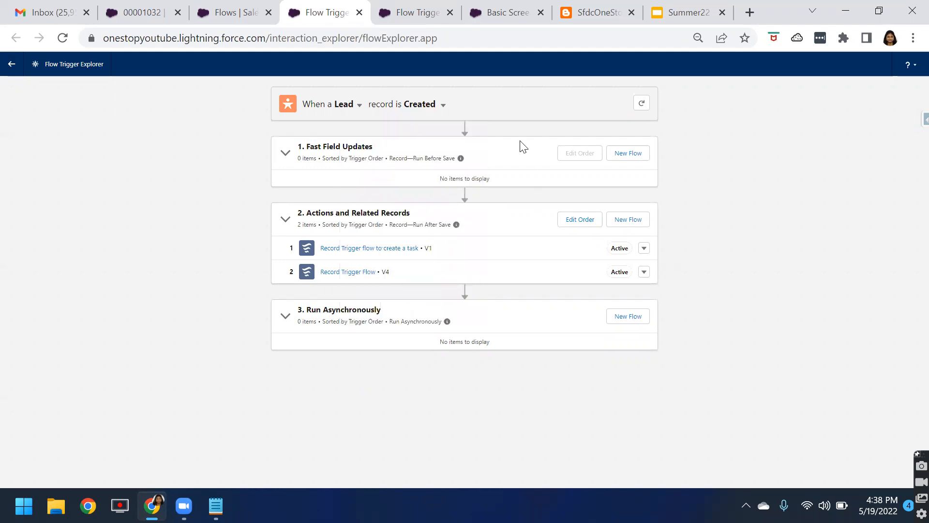
click(443, 105)
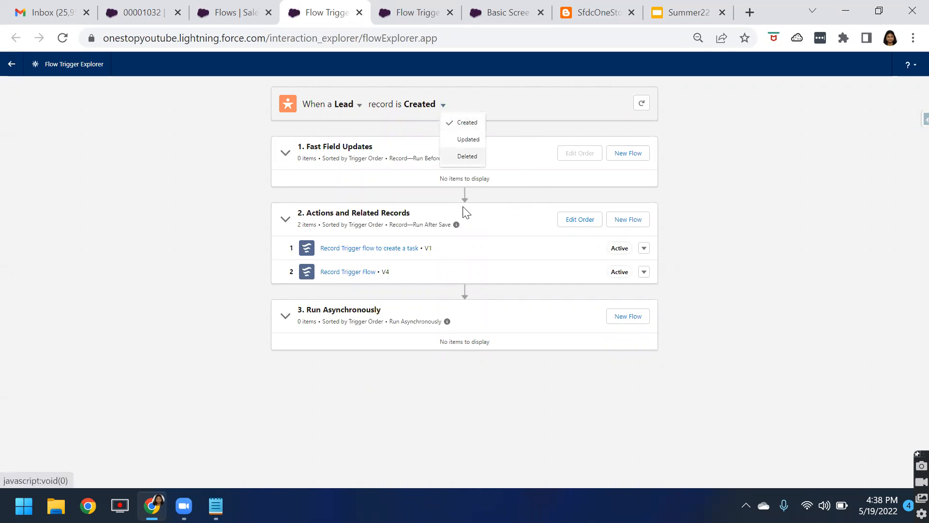
click(459, 140)
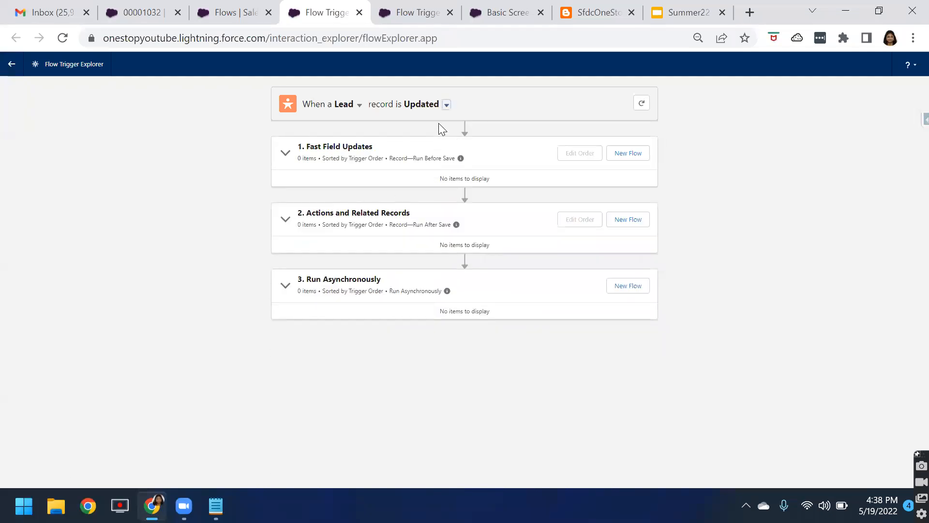
click(446, 106)
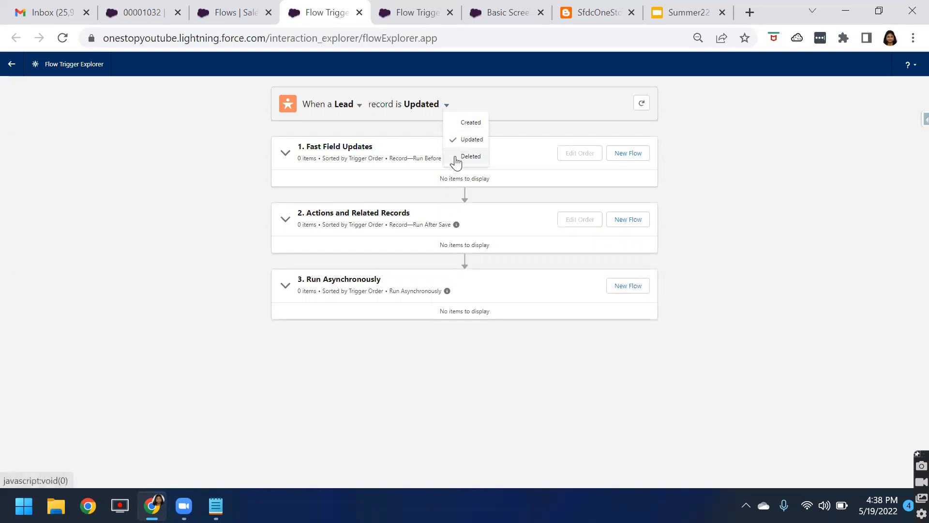
click(457, 157)
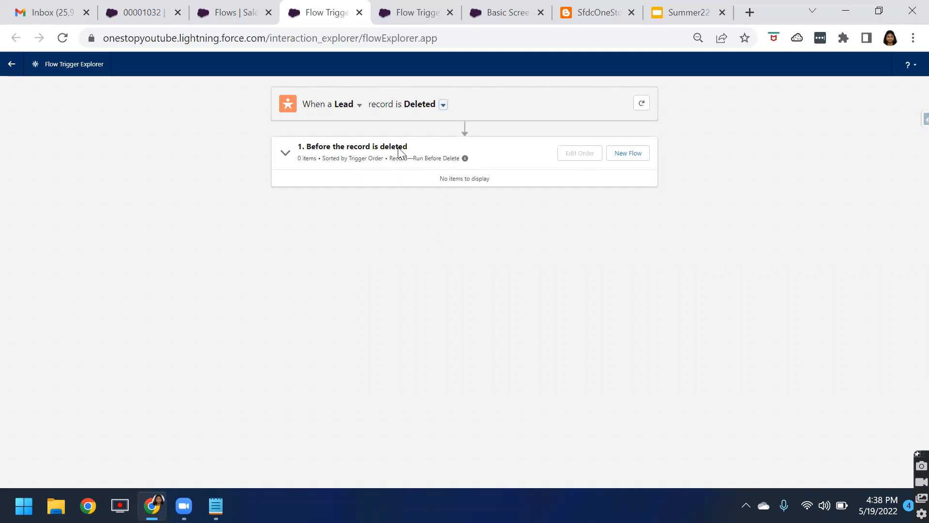
click(442, 106)
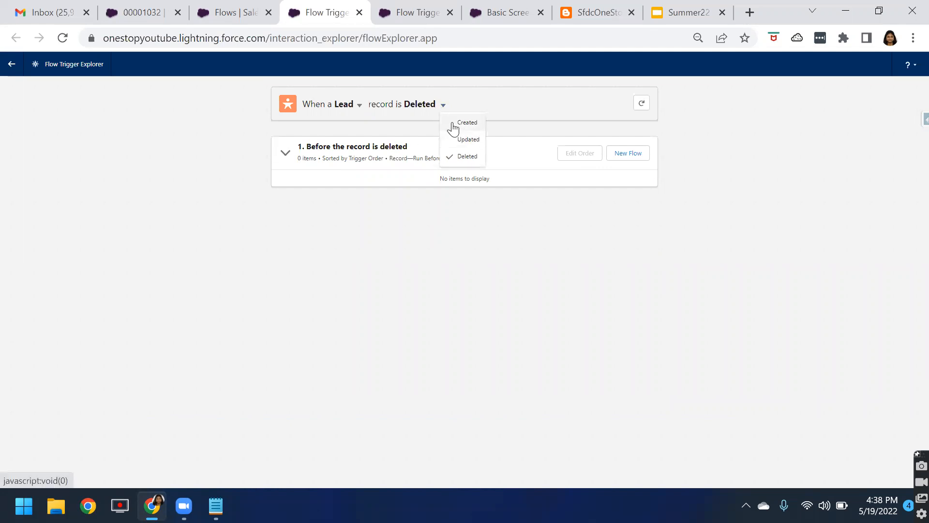
click(453, 123)
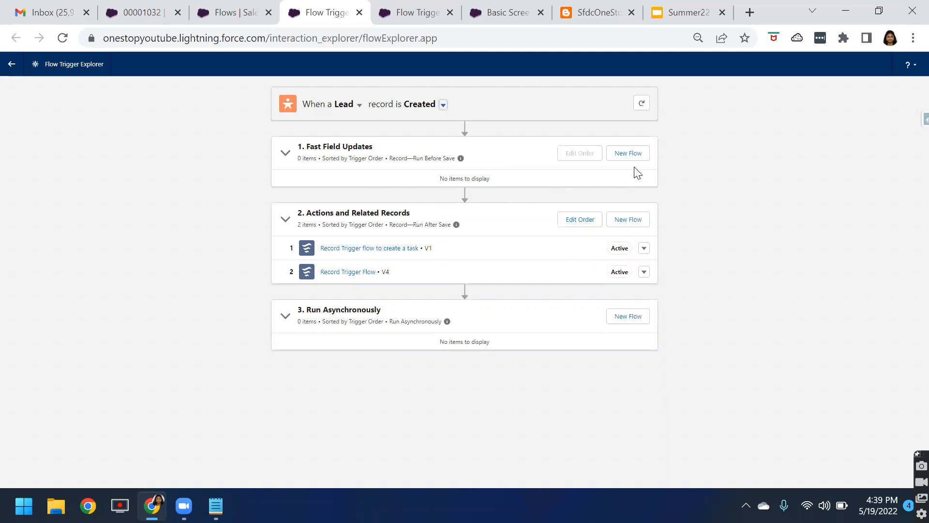
Examine the Fast Field Updates, Actions and Related Records, and Run Asynchronously sections for created leads
drag(307, 146, 374, 150)
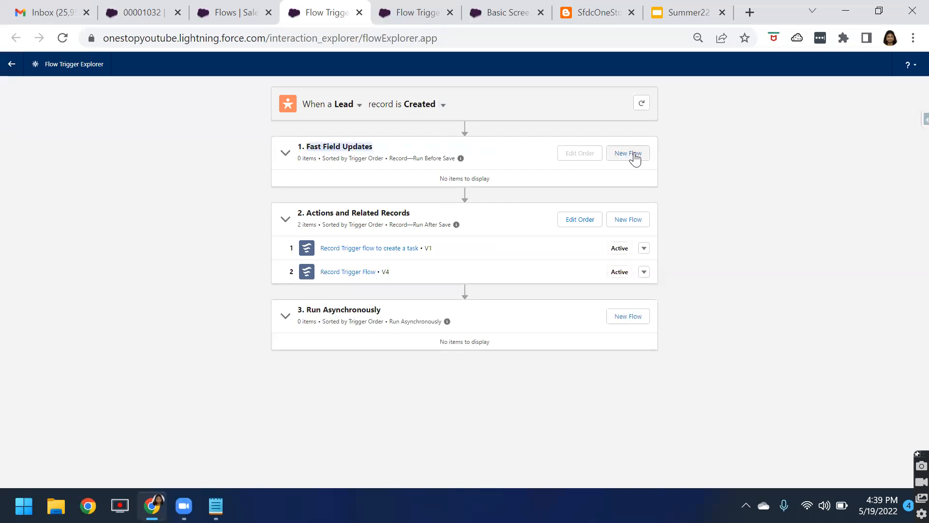
drag(305, 213, 420, 218)
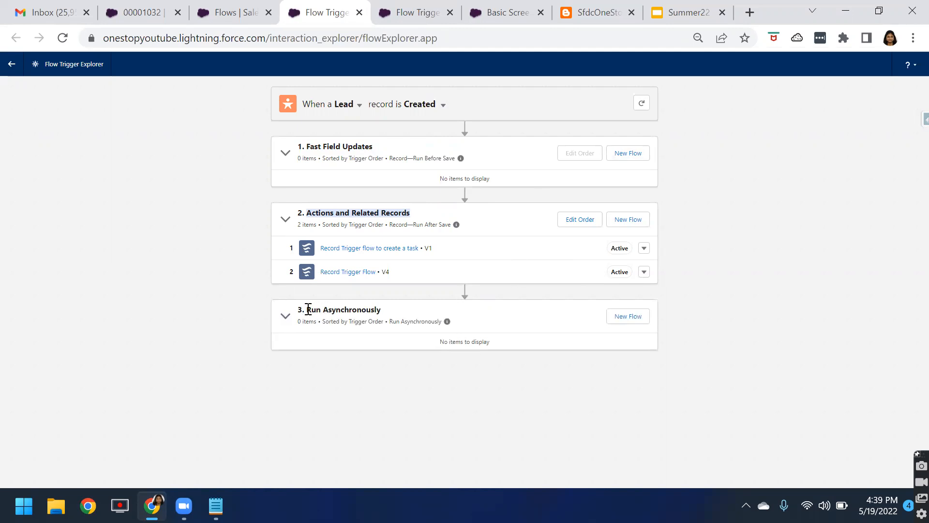
drag(307, 309, 394, 310)
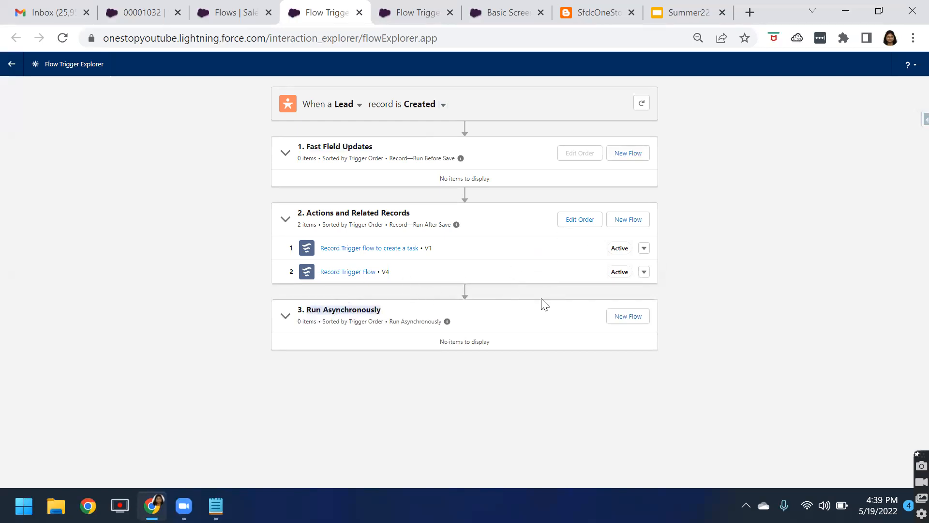
Try to move "Record Trigger flow to create a task" below "Record Trigger Flow" in the Actions and Related Records order
click(579, 222)
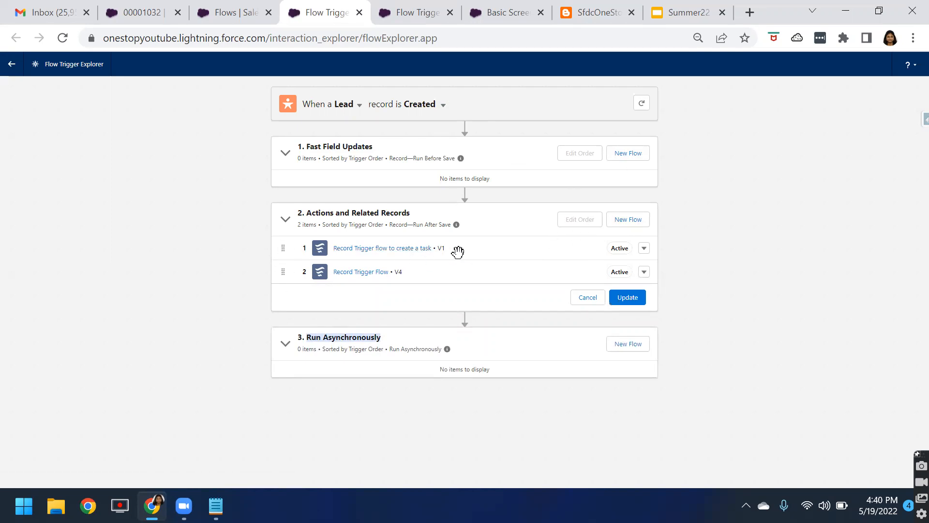
mouse_move(457, 251)
mouse_down()
mouse_move(460, 280)
mouse_move(458, 270)
mouse_up()
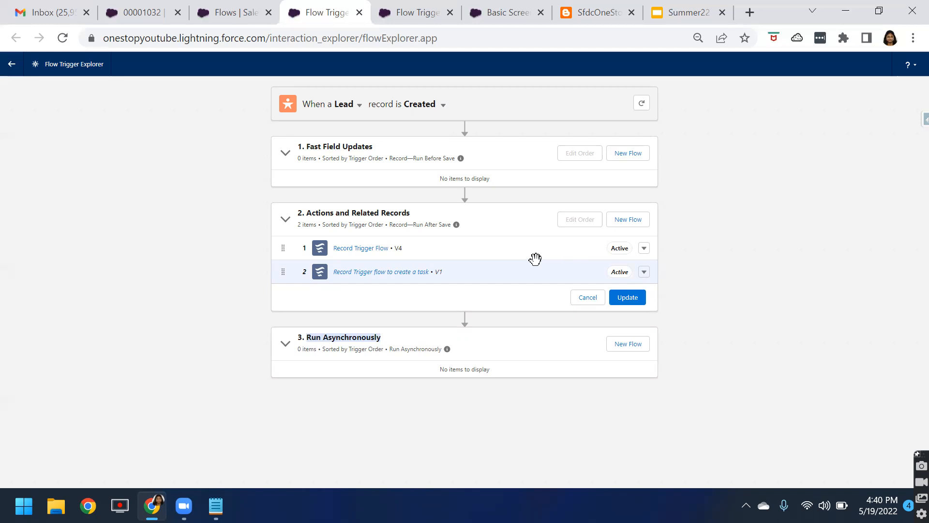
click(628, 297)
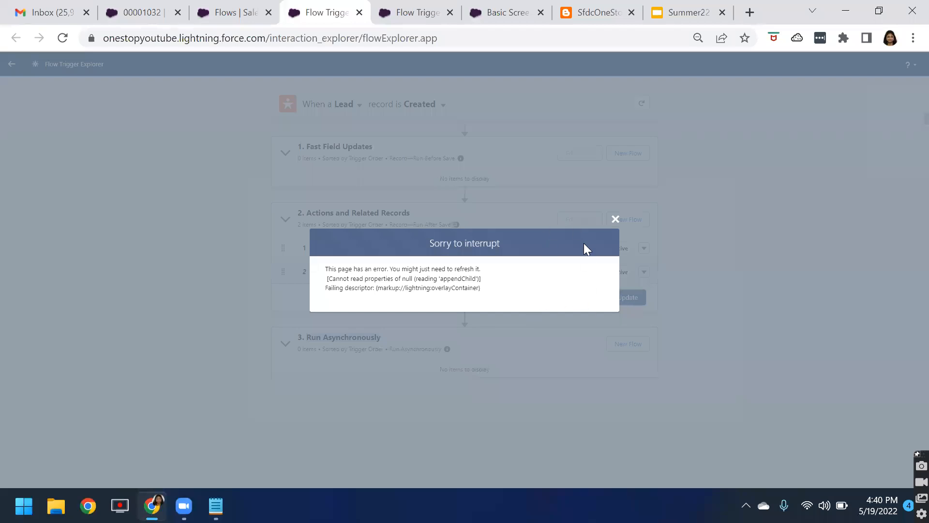
click(615, 219)
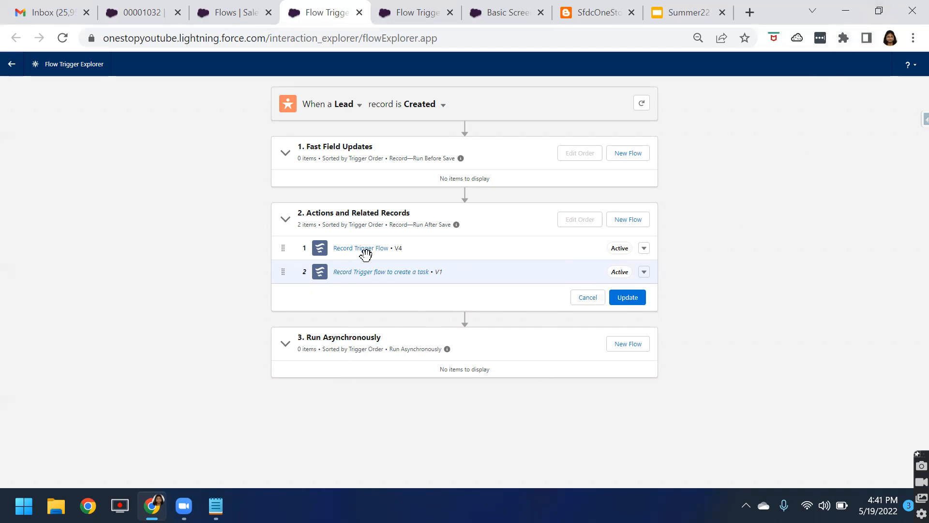
click(589, 298)
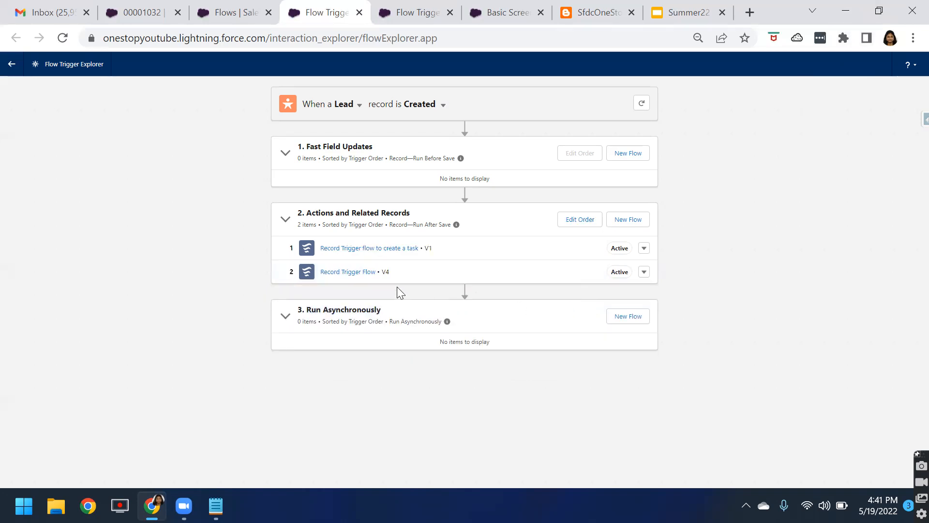
Open "Record Trigger flow to create a task" and check the Trigger Order setting in its advanced version properties
click(384, 249)
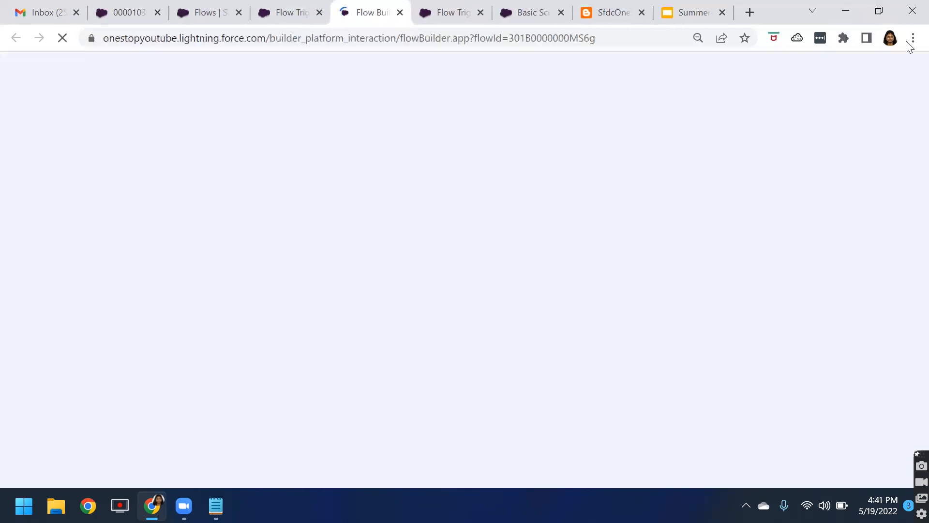
mouse_move(869, 11)
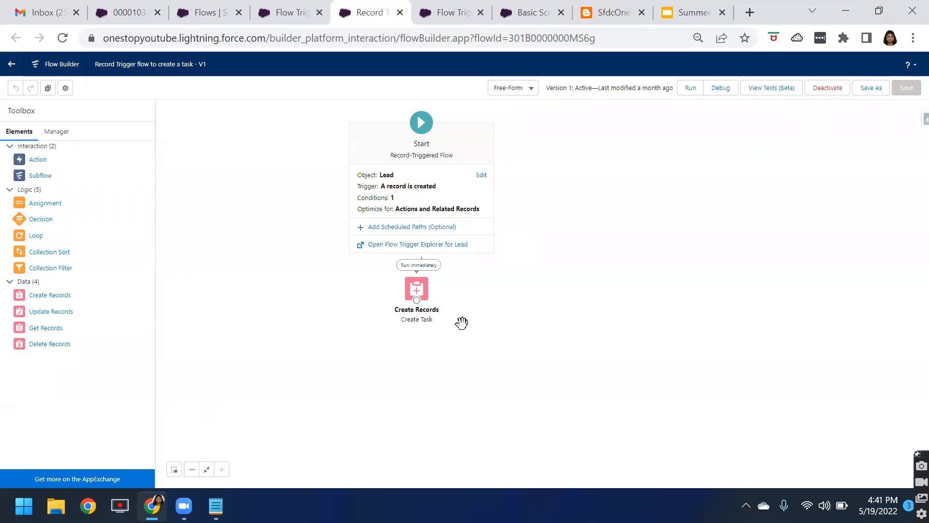
click(65, 89)
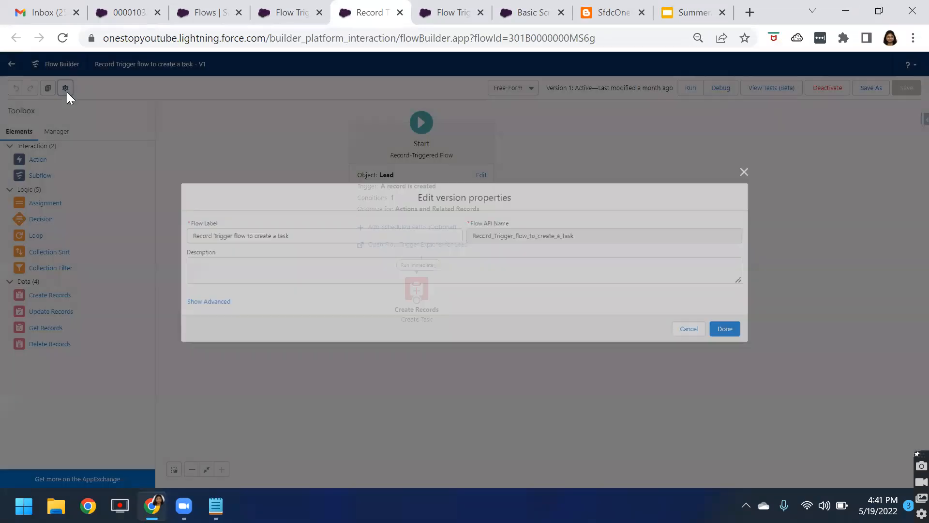
click(204, 305)
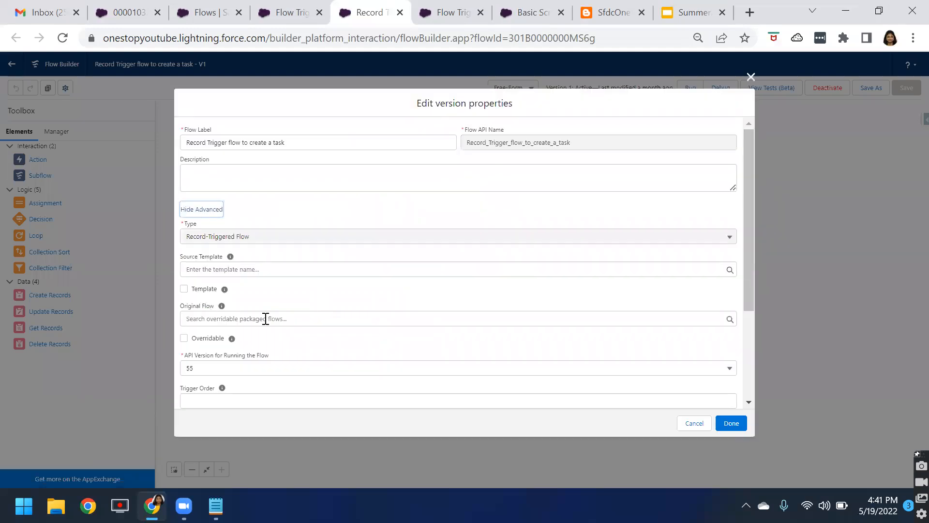
scroll(304, 357, down, 1)
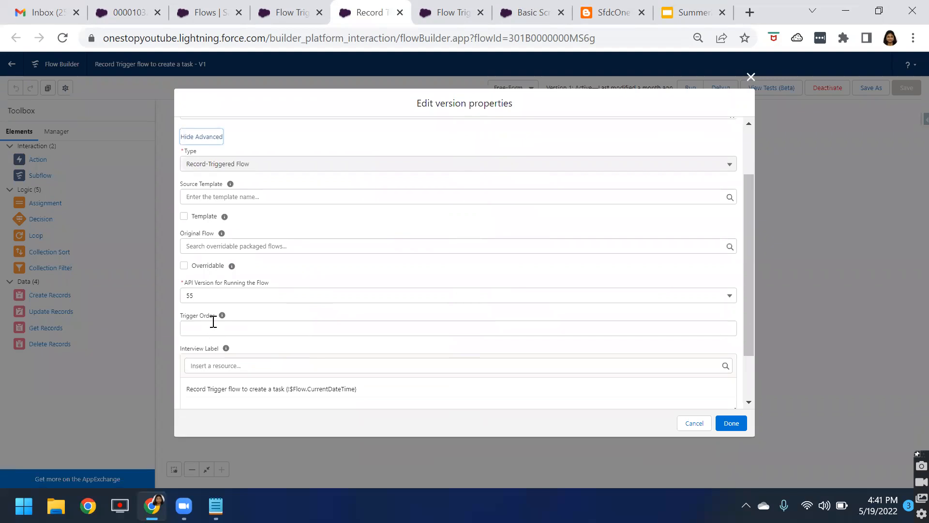
click(222, 316)
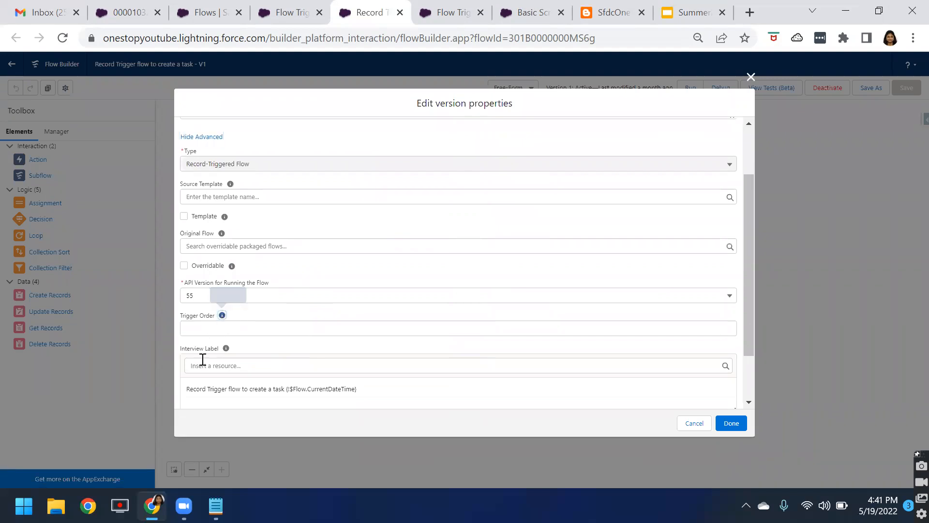
drag(181, 317, 215, 318)
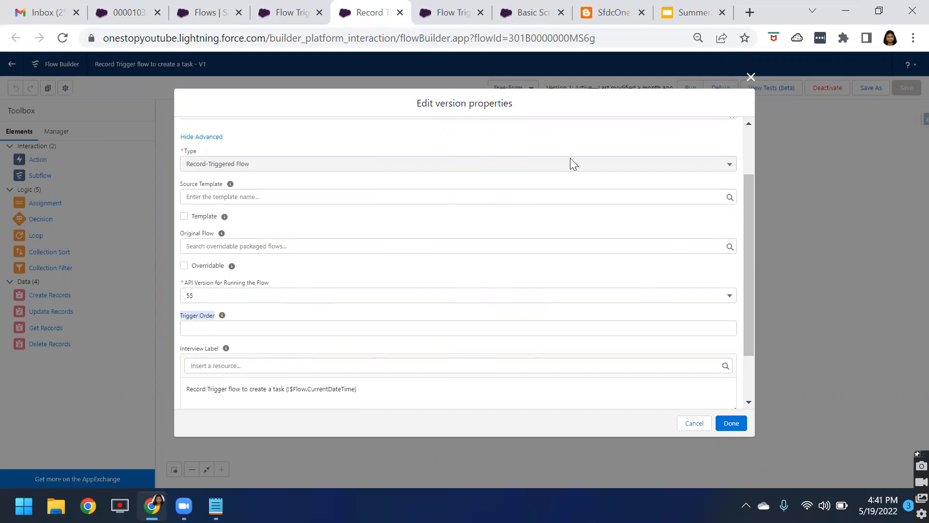
click(750, 78)
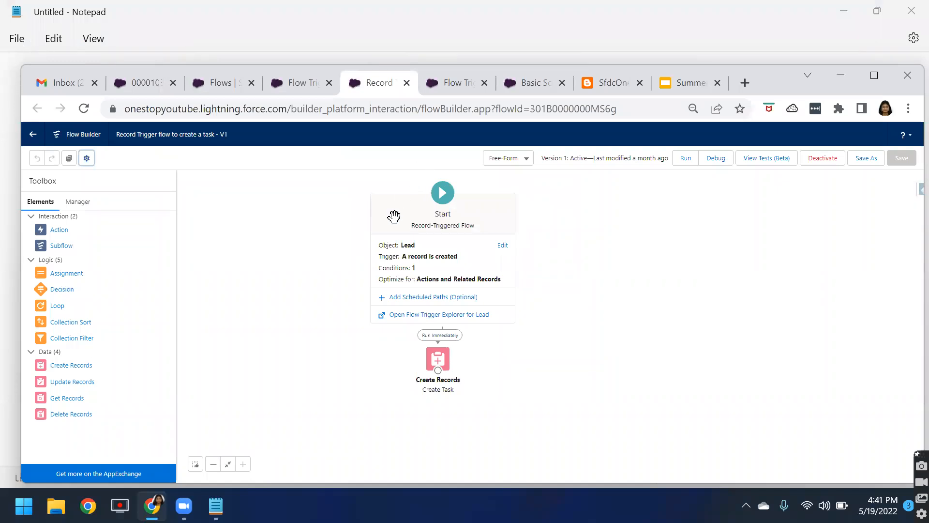
Open the Lead object in the Object Manager and review its Flow Triggers list
click(217, 91)
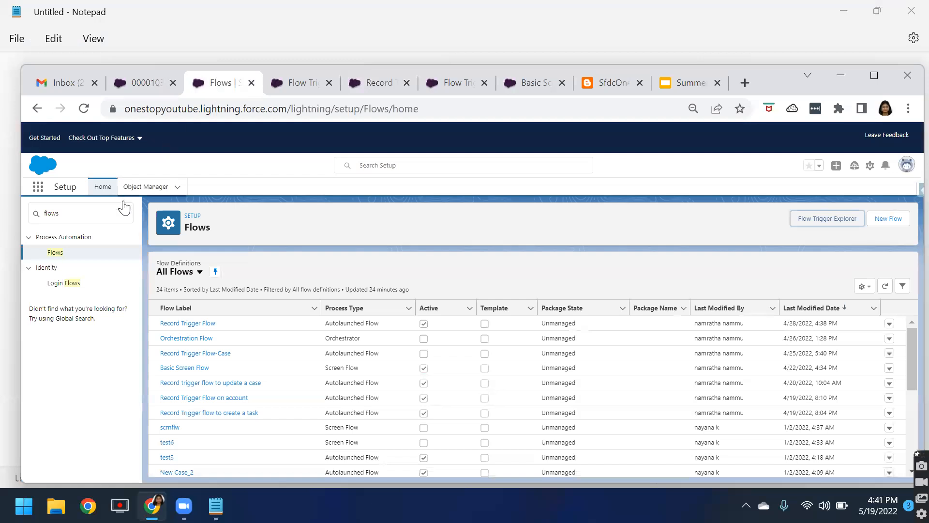
click(136, 192)
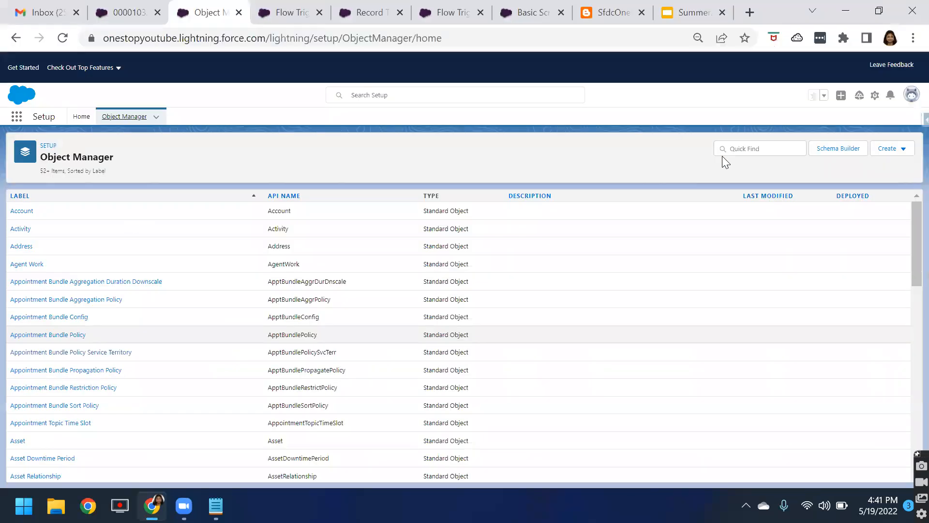
click(744, 149)
text(lead)
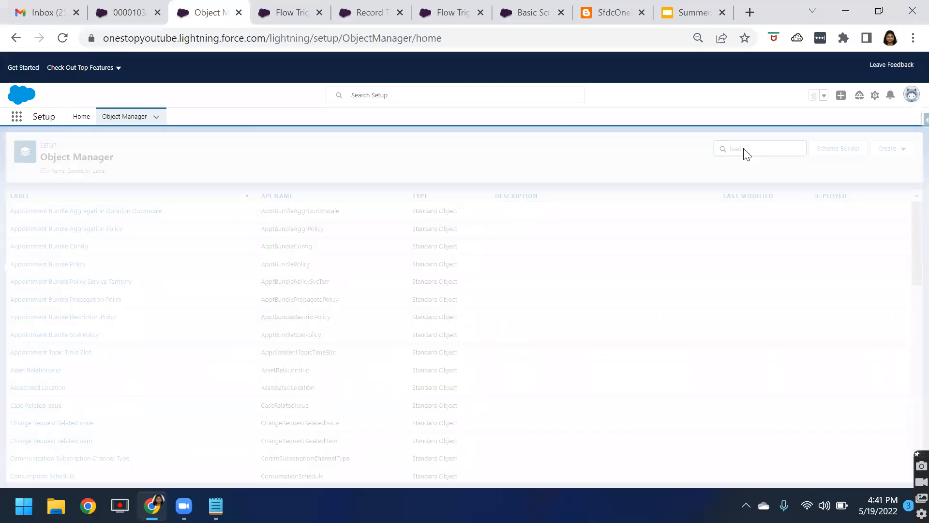
click(17, 213)
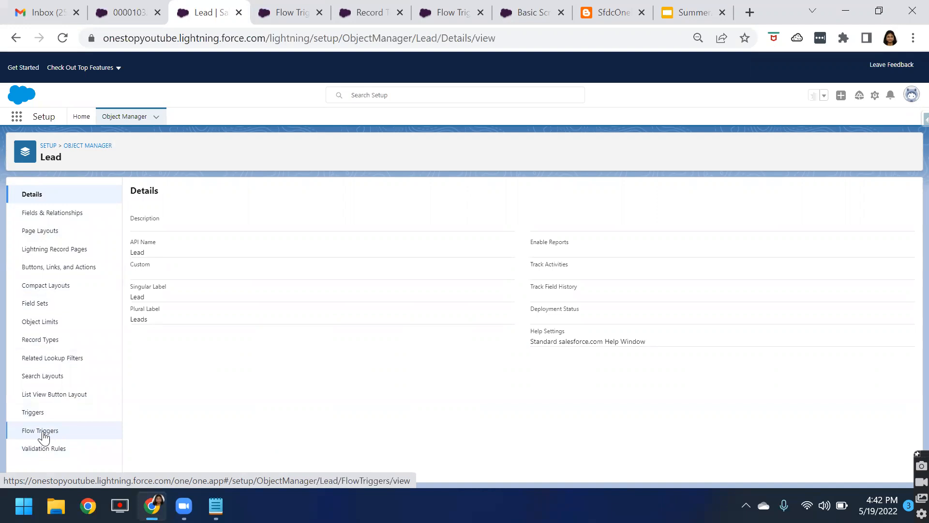
click(43, 430)
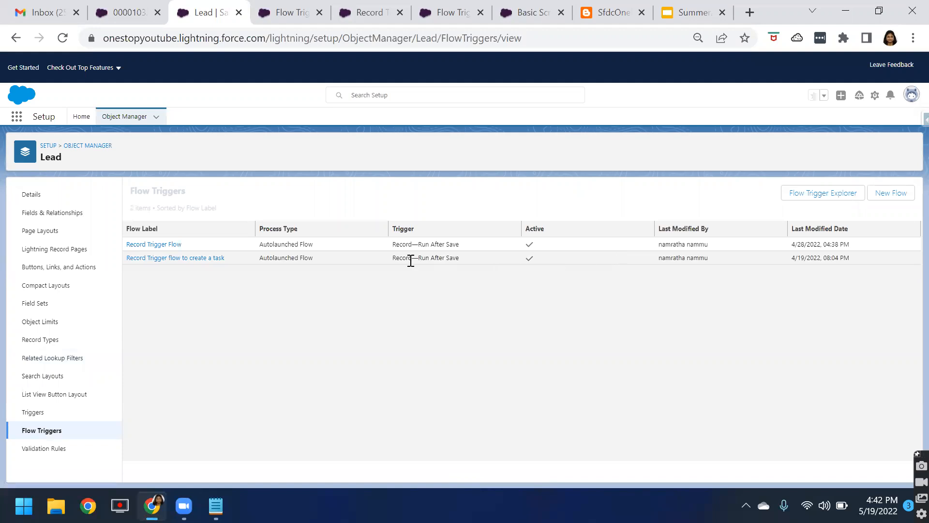
drag(393, 246, 882, 232)
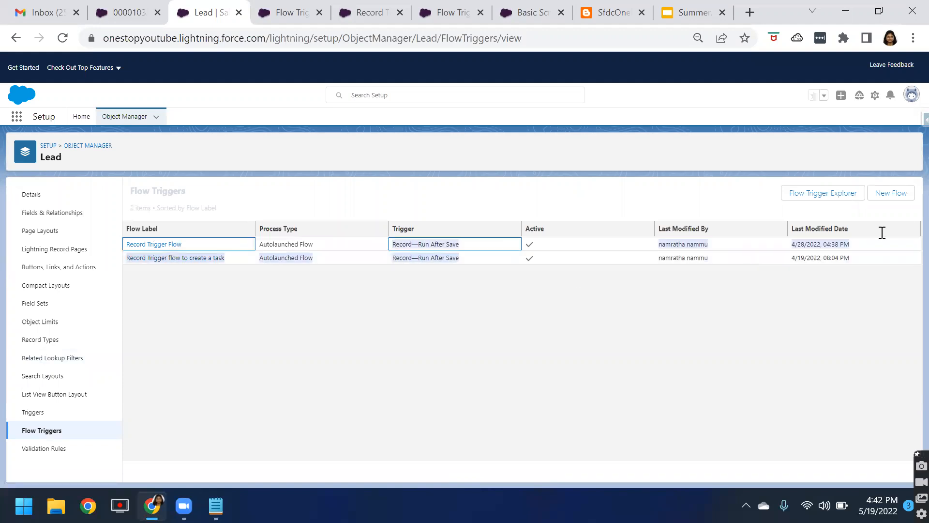
click(372, 333)
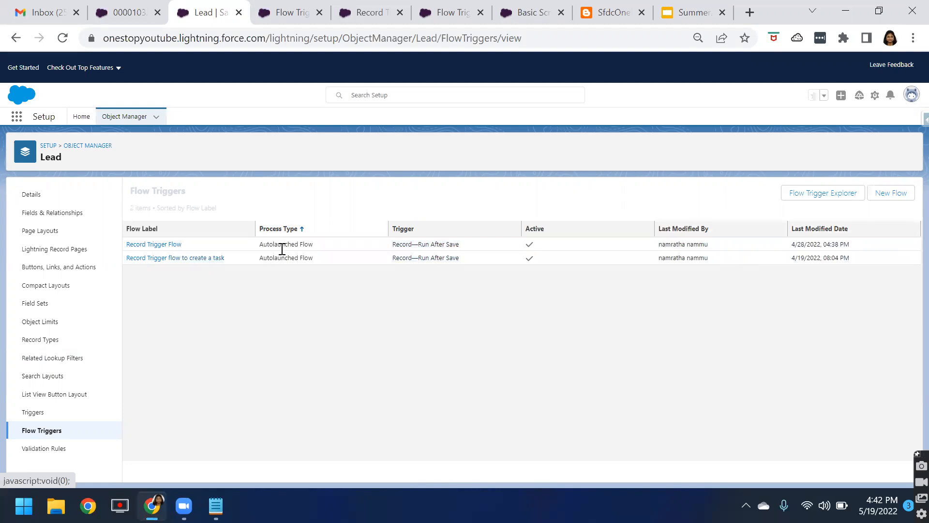